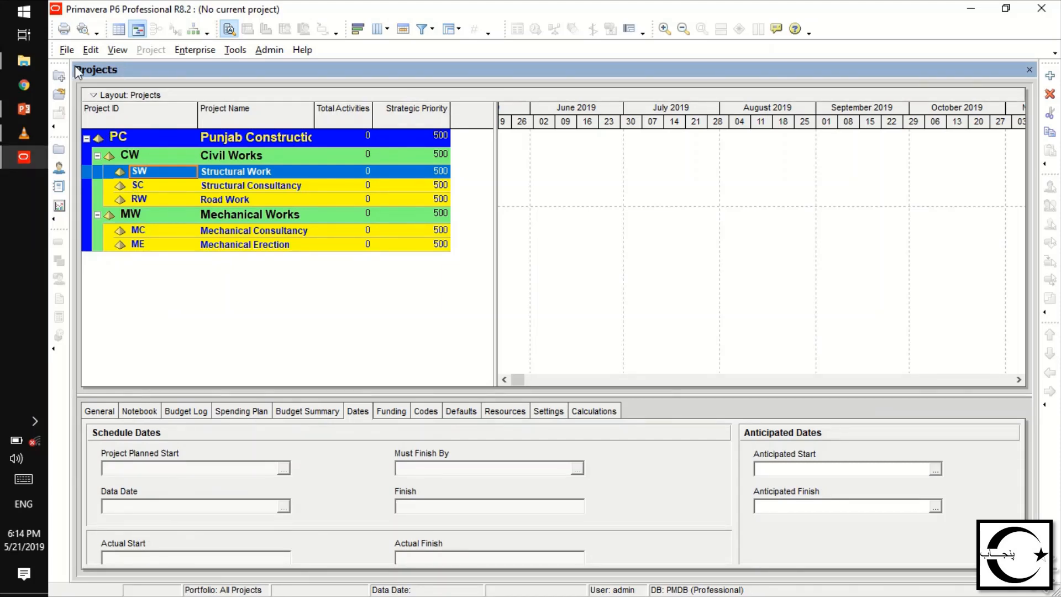
# Start a new project and place it under the Structural Work EPS level
pyautogui.click(67, 50)
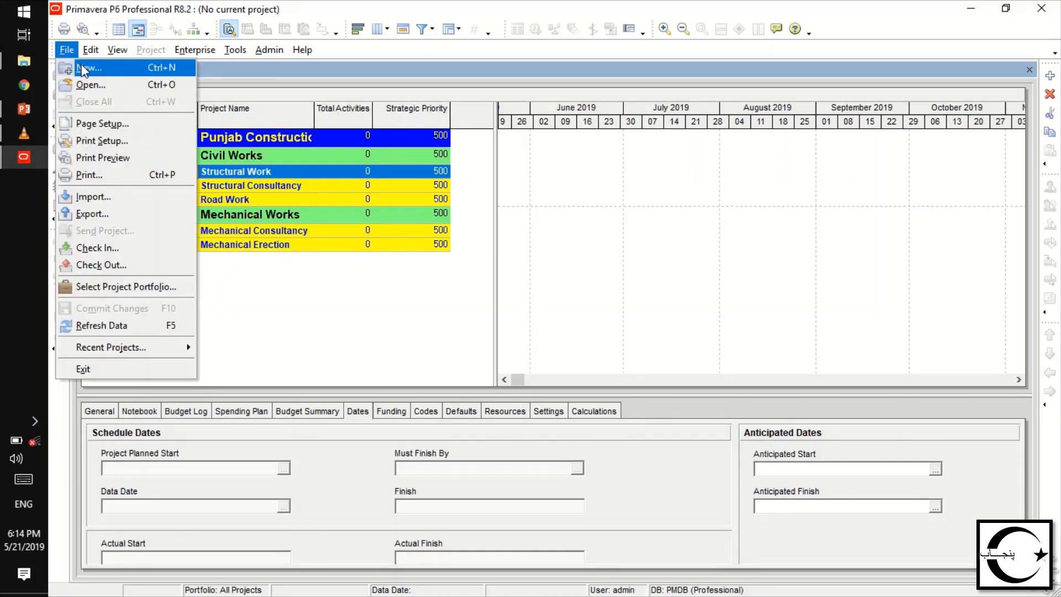
pyautogui.click(81, 66)
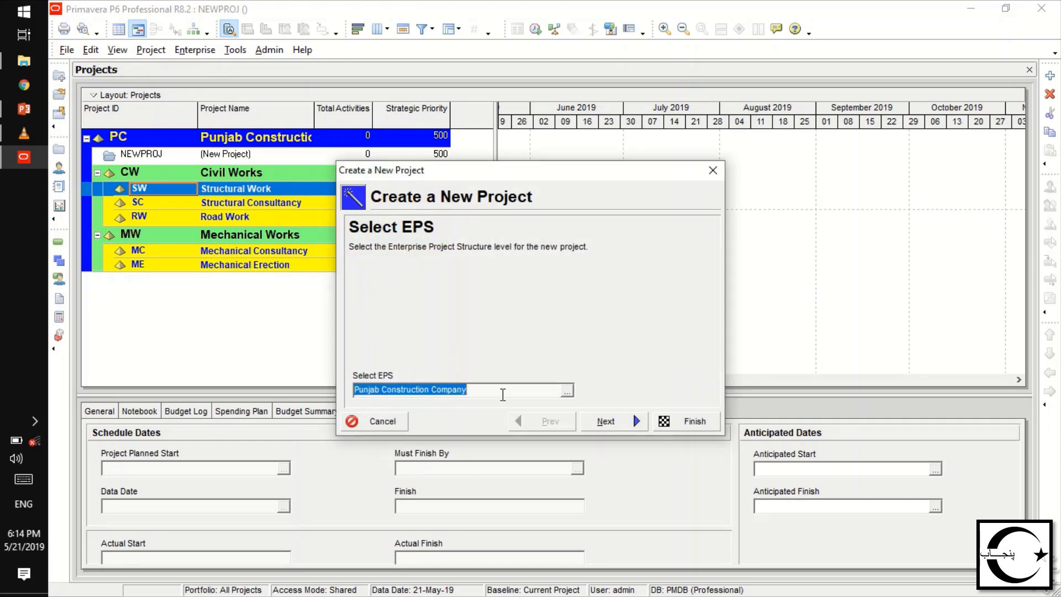
pyautogui.click(567, 390)
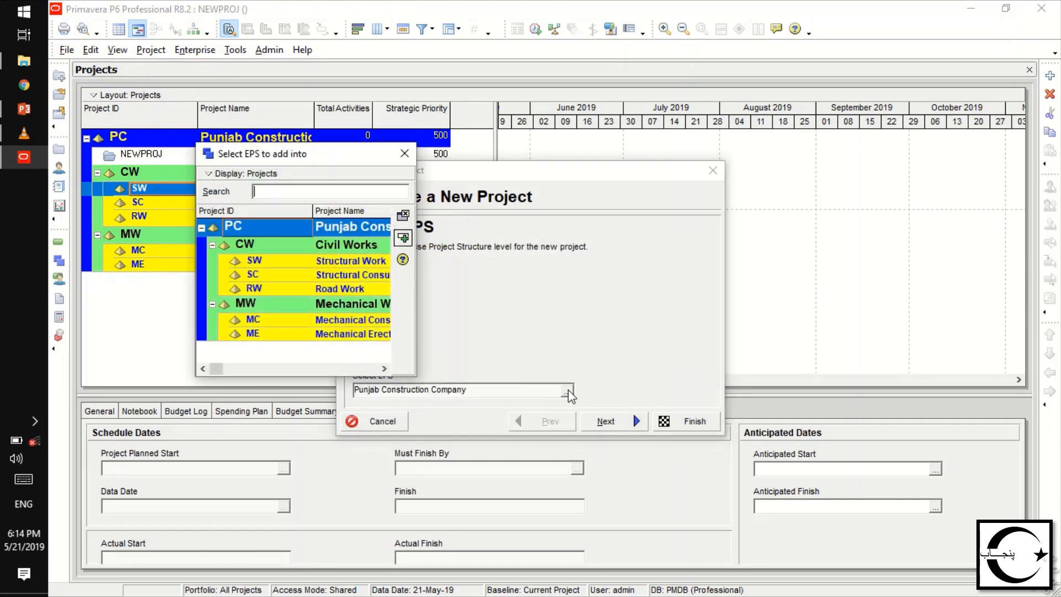
pyautogui.click(325, 267)
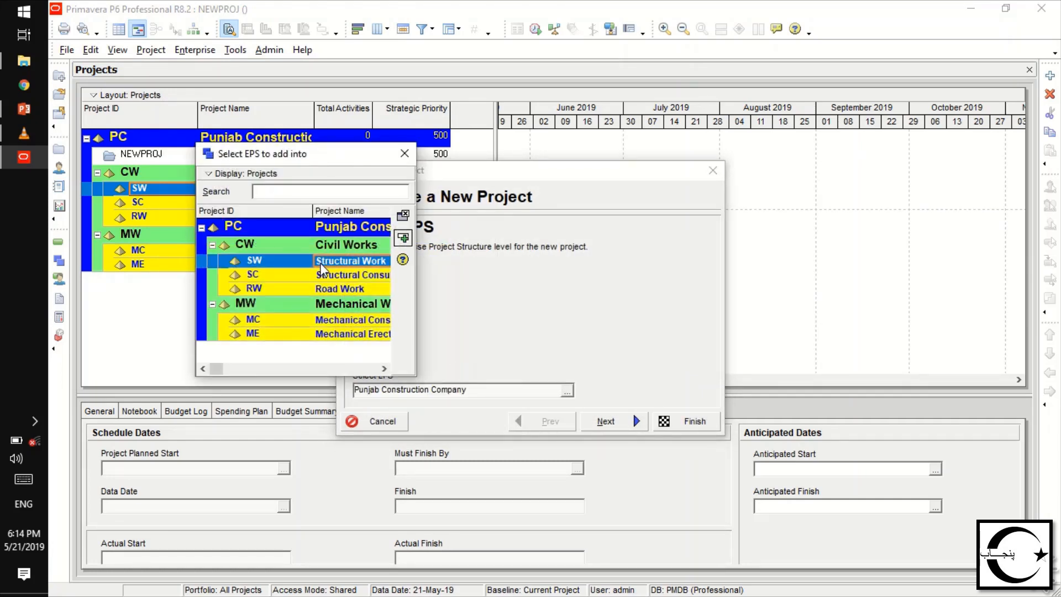
pyautogui.click(403, 237)
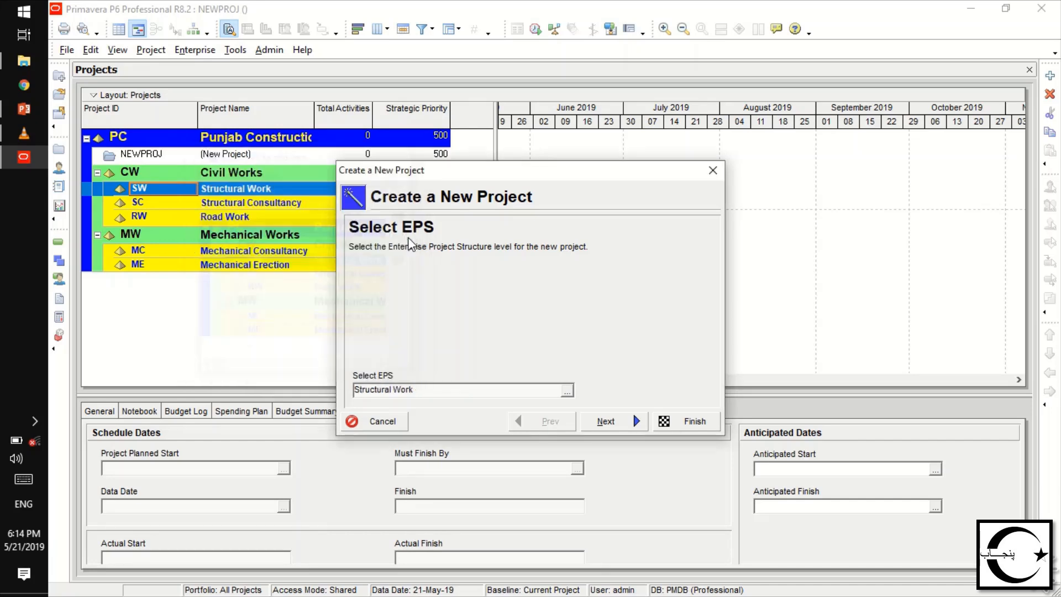
pyautogui.click(604, 421)
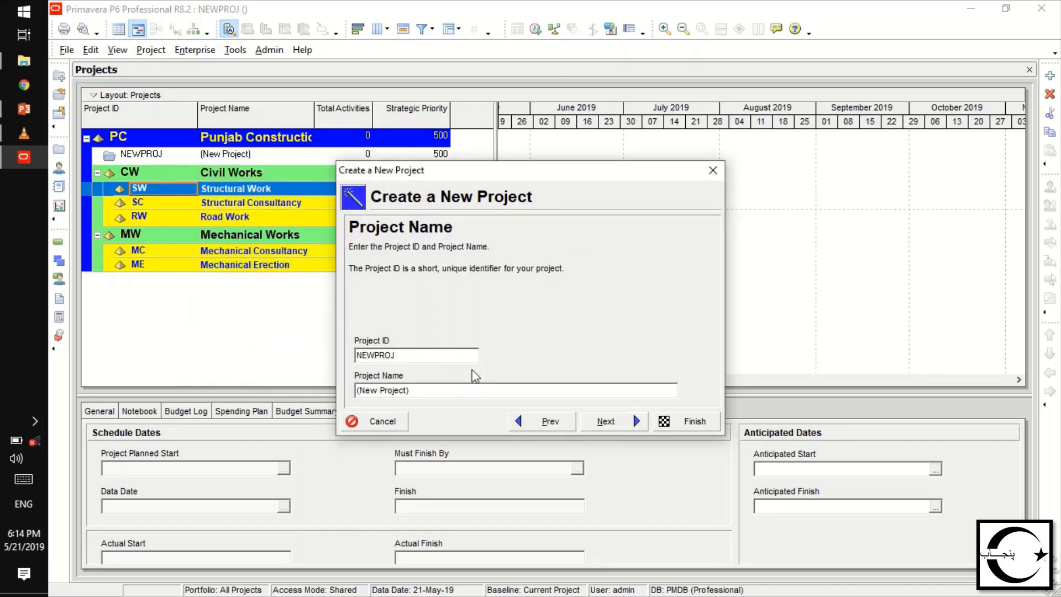
# Set the project ID to CS19 and the project name to "Construction Of Concrete Shed"
pyautogui.moveTo(441, 354); pyautogui.dragTo(356, 343)
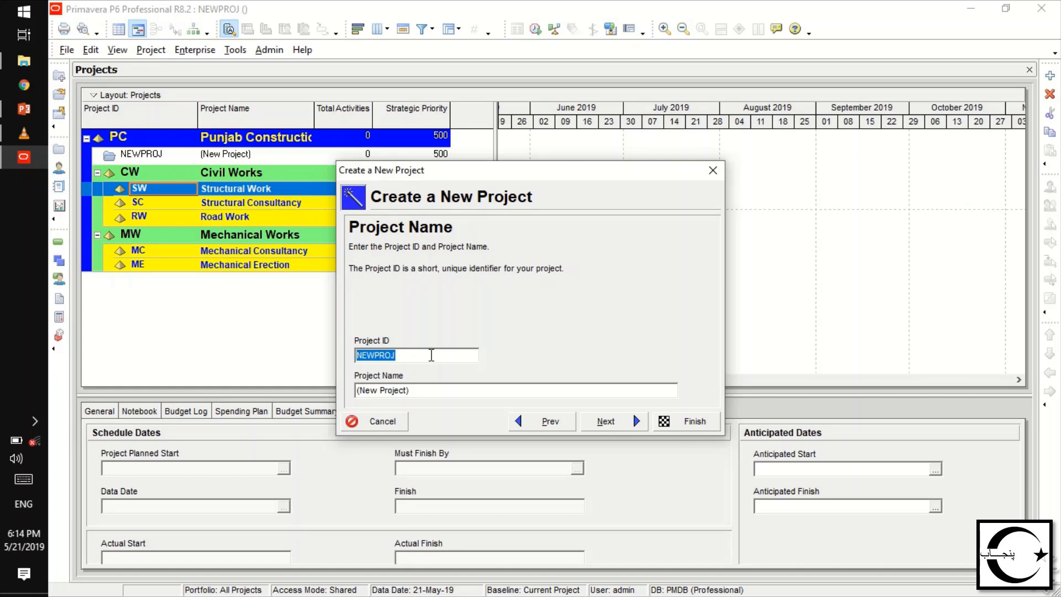
pyautogui.write('CS')
pyautogui.write('19')
pyautogui.click(434, 394)
pyautogui.moveTo(433, 395); pyautogui.dragTo(355, 397)
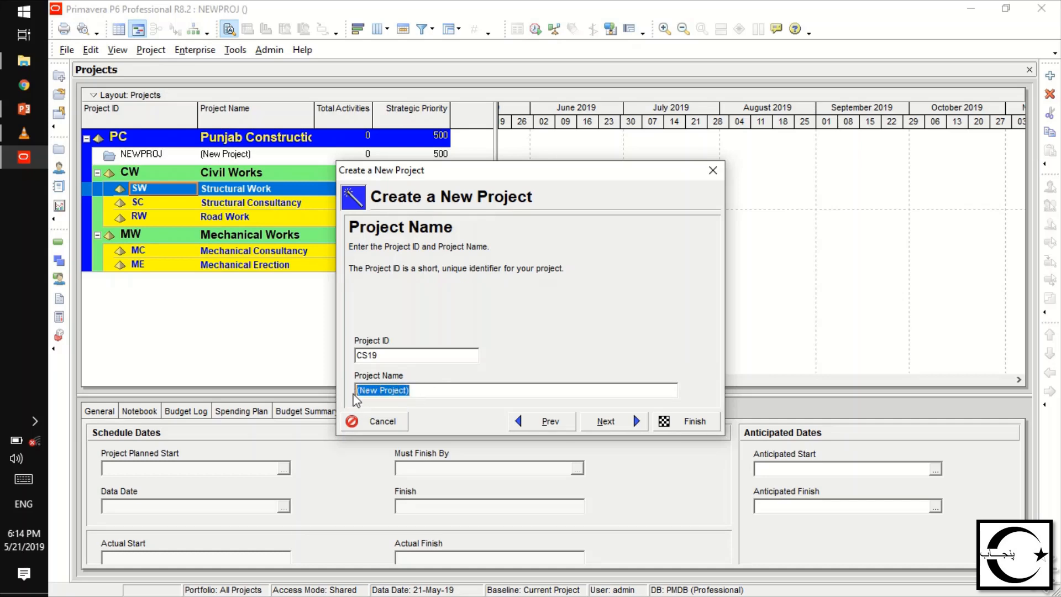
pyautogui.write('C')
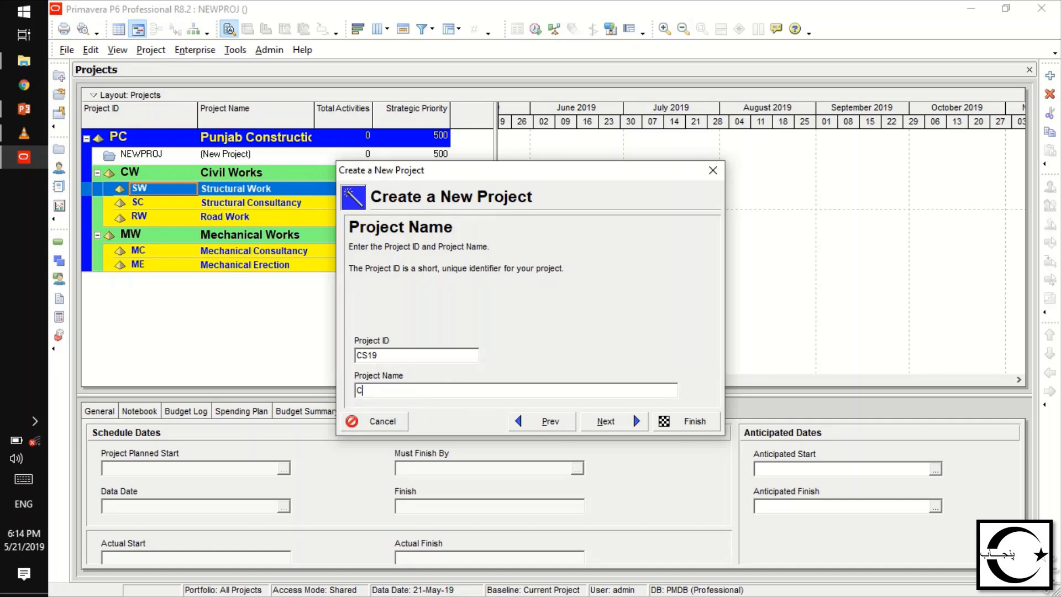
pyautogui.write('onstruction Of Concrete ')
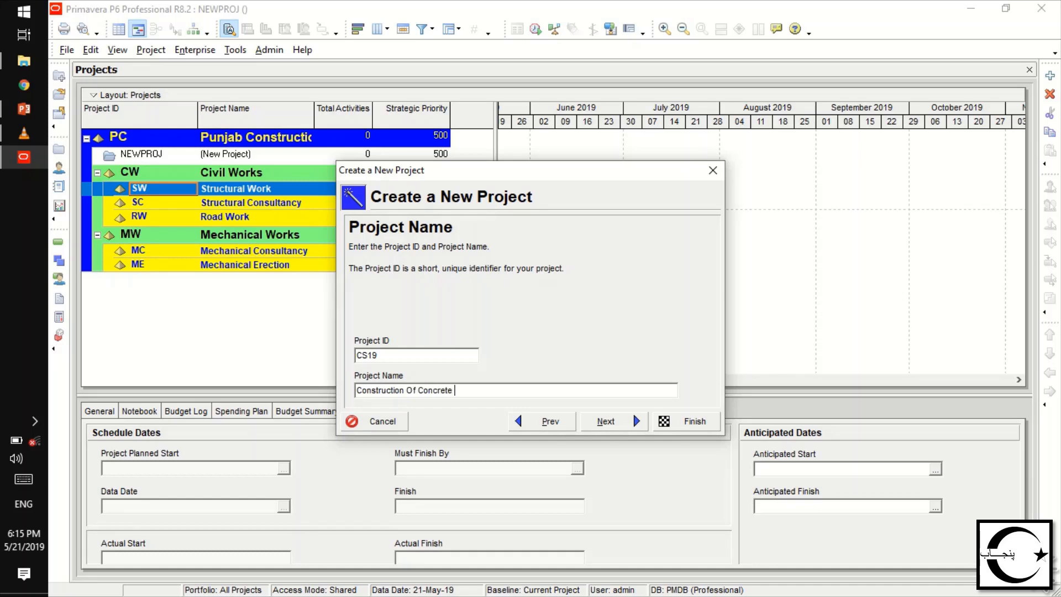
pyautogui.write('Shed')
pyautogui.click(604, 424)
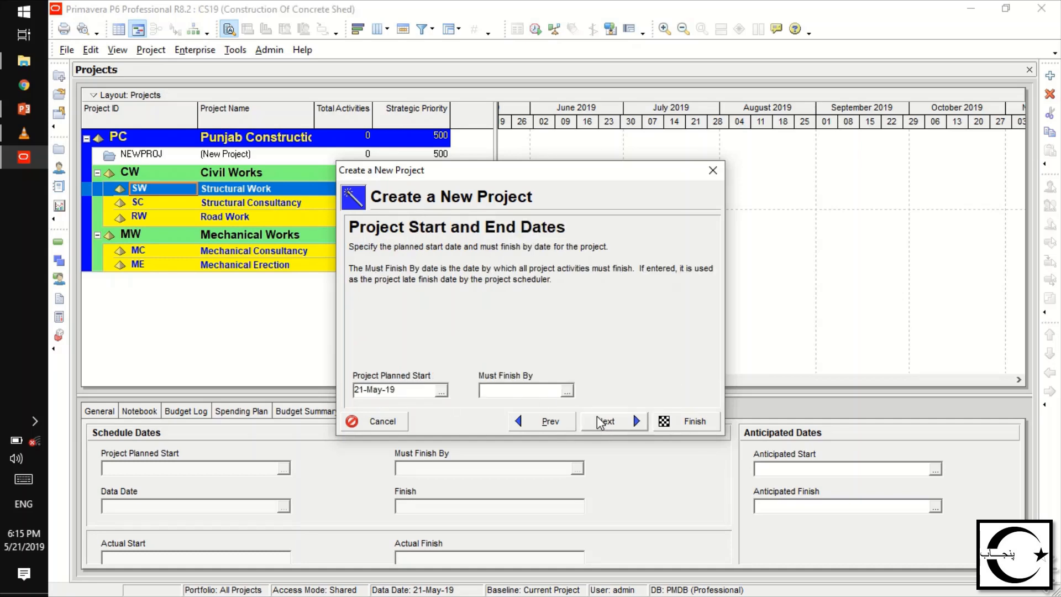
# Set the project's Must Finish By date to 21-Jun-19, leaving the planned start date as is
pyautogui.click(567, 391)
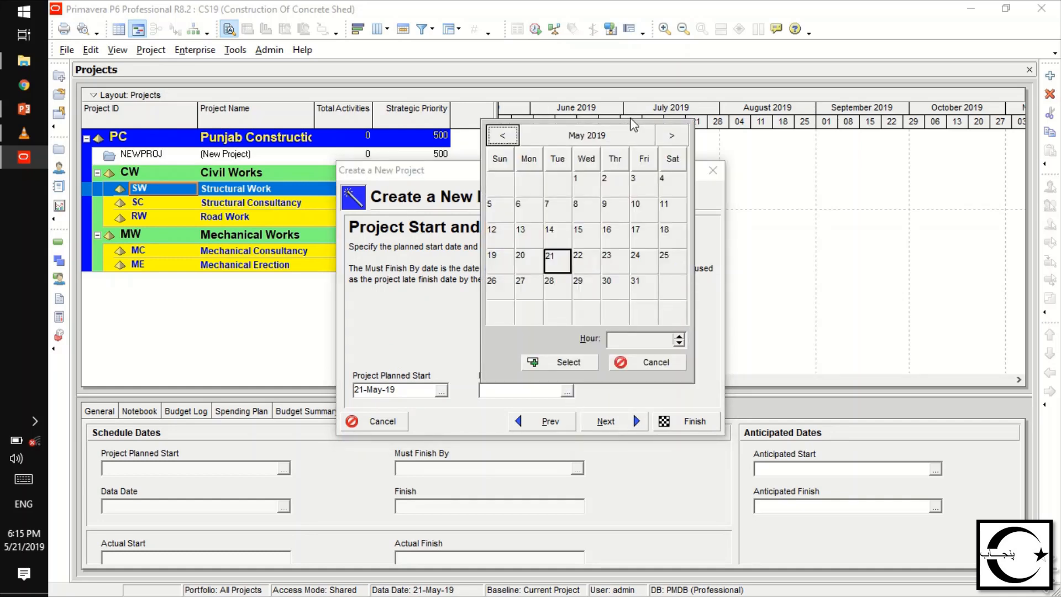
pyautogui.click(673, 137)
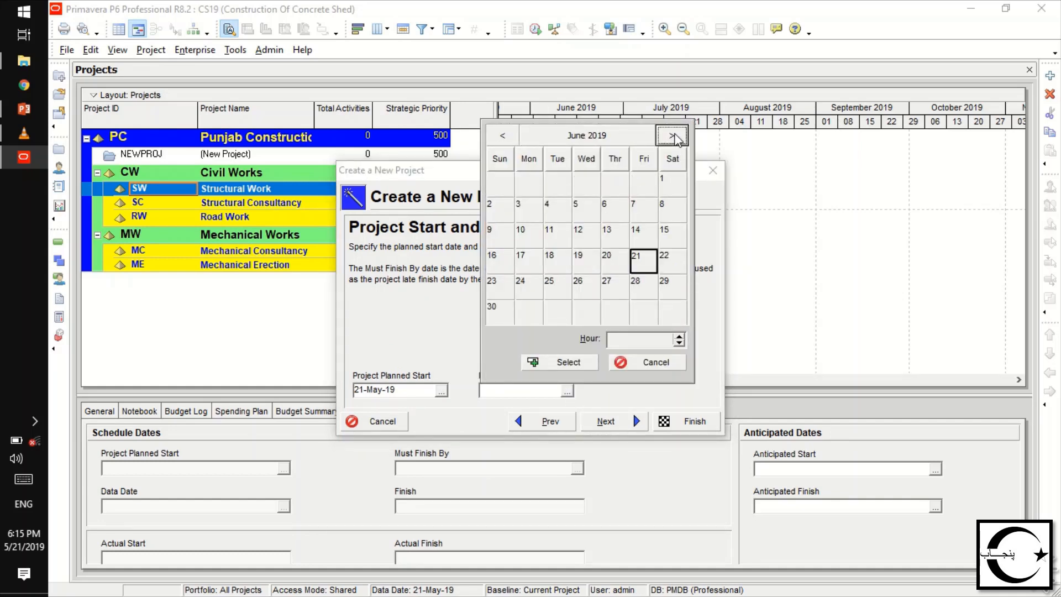
pyautogui.click(642, 265)
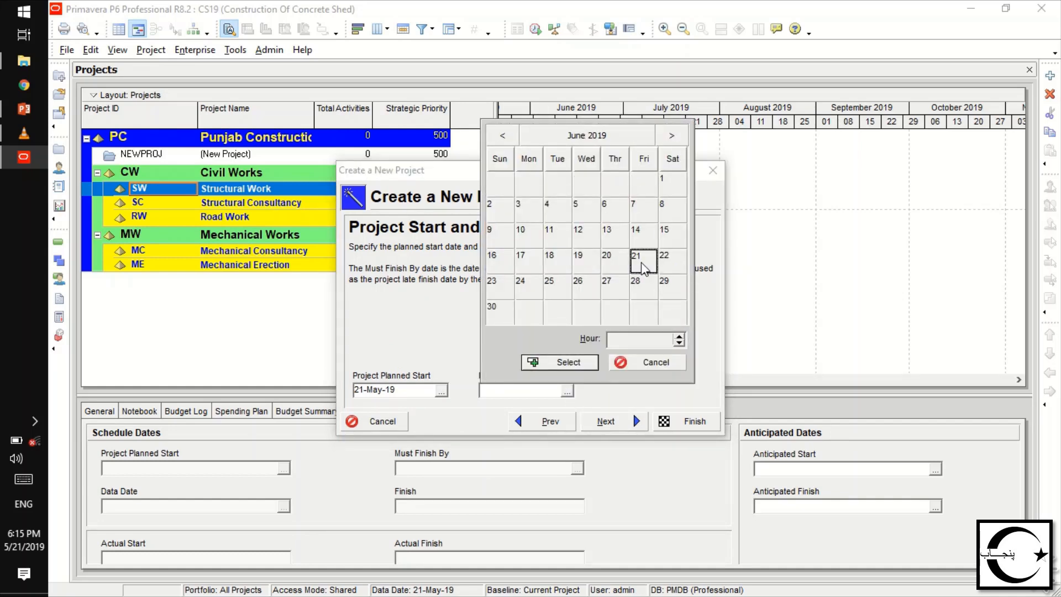
pyautogui.click(572, 362)
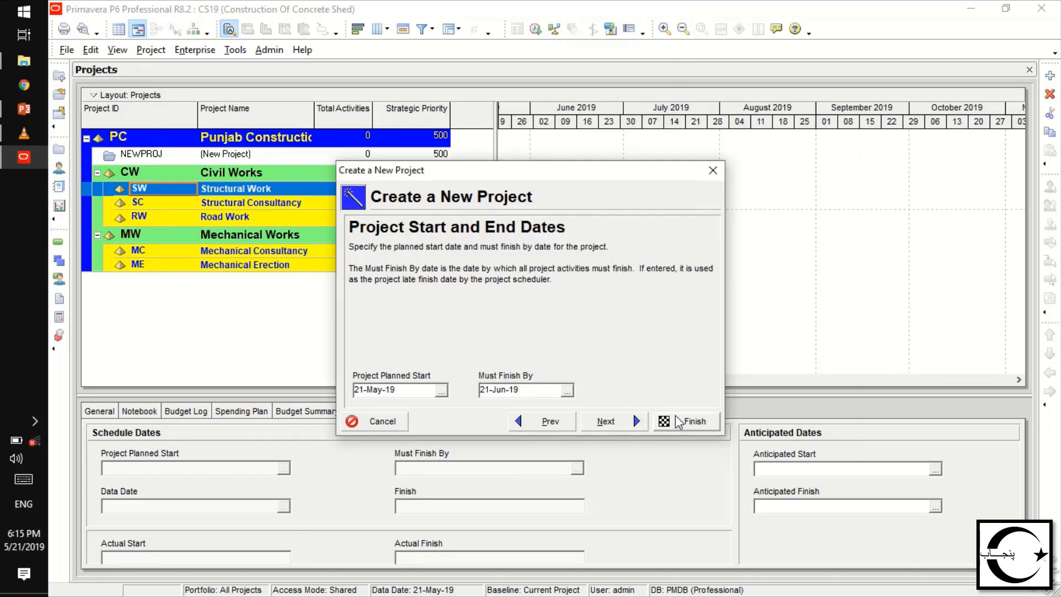
pyautogui.click(637, 424)
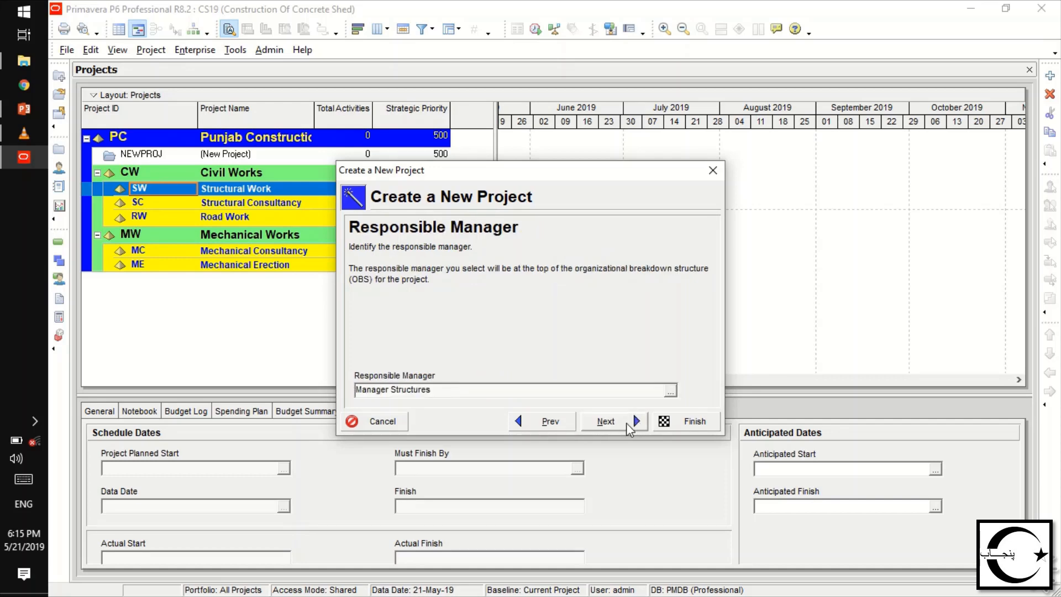
# Accept Manager Structures as the responsible manager and finish creating the project
pyautogui.click(627, 421)
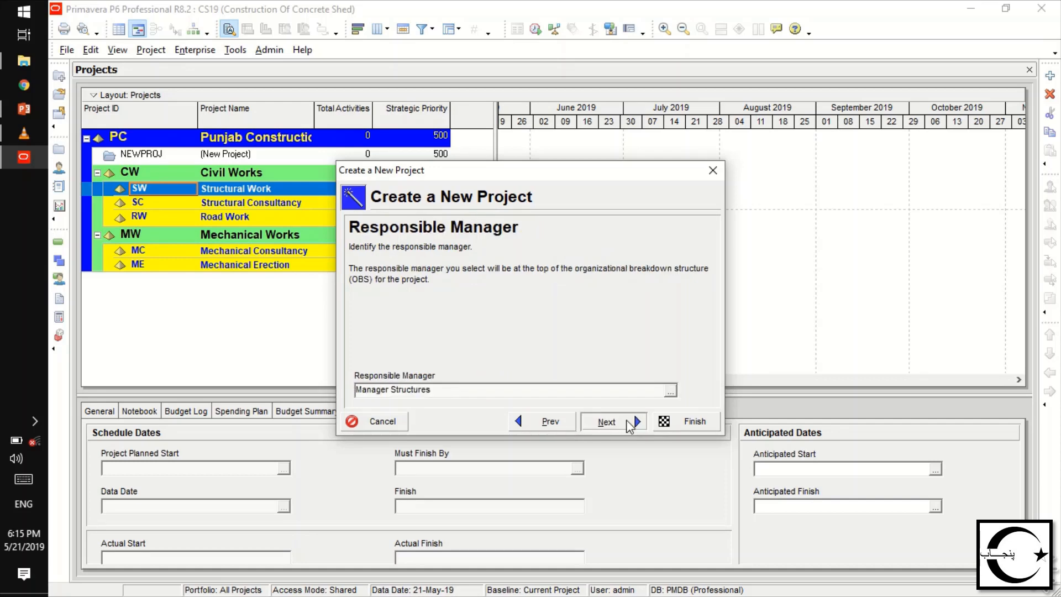
pyautogui.click(630, 426)
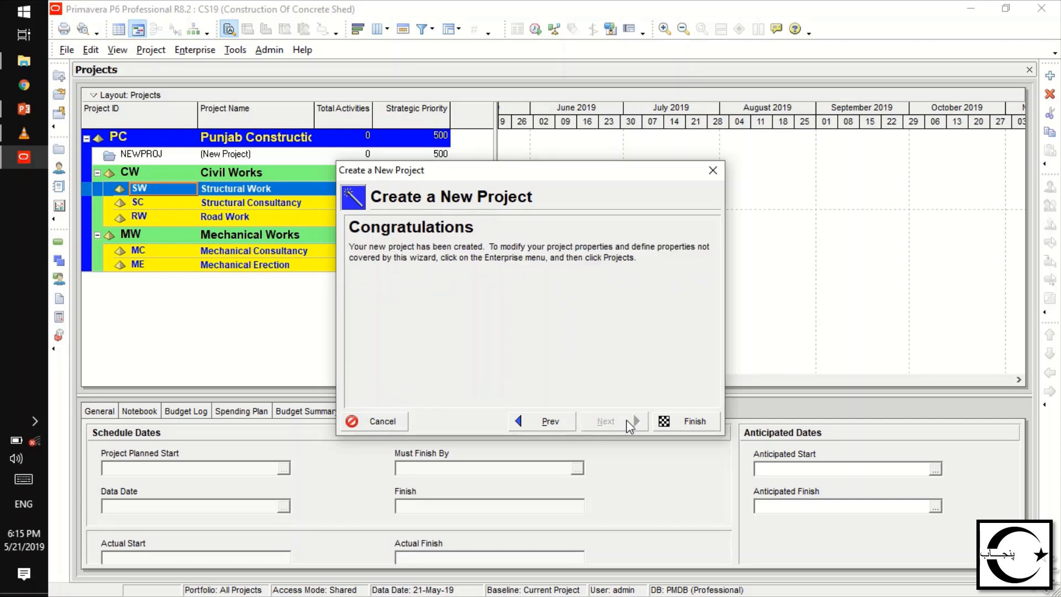
pyautogui.click(680, 423)
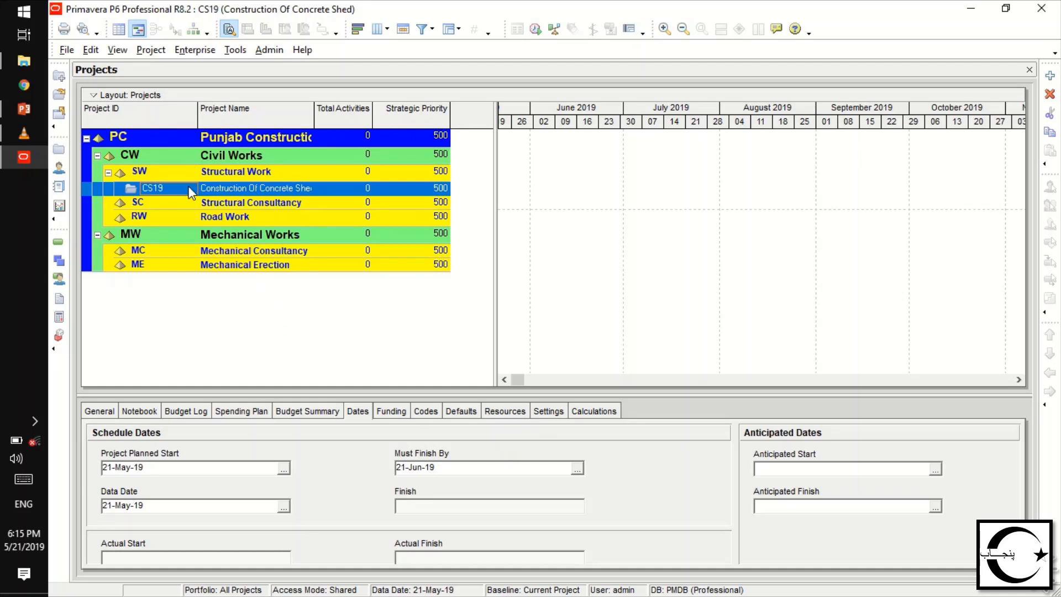
# Open the CS19 project and display its work breakdown structure
pyautogui.rightClick(123, 193)
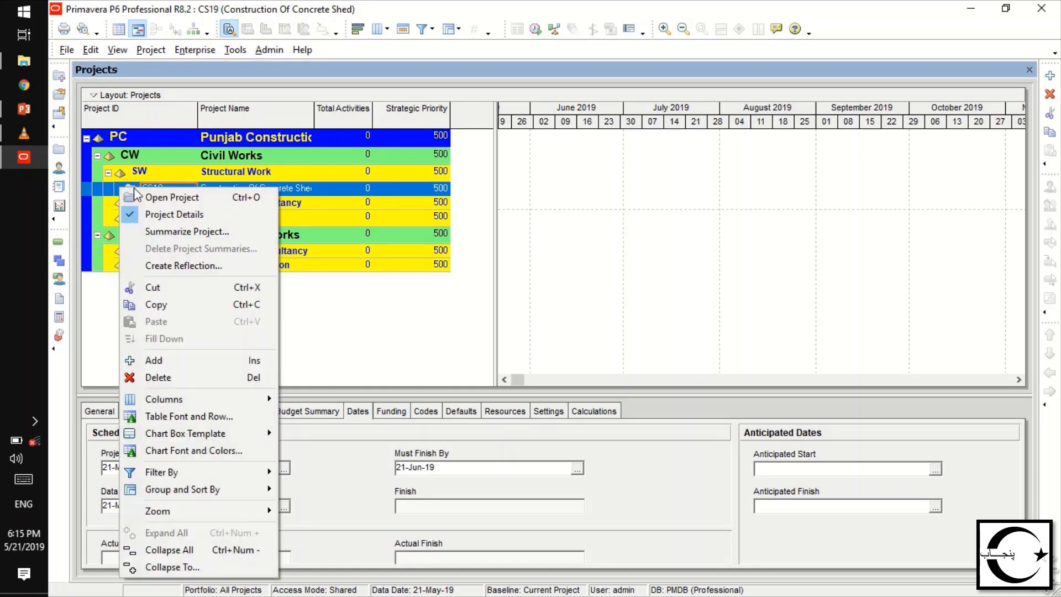
pyautogui.click(150, 196)
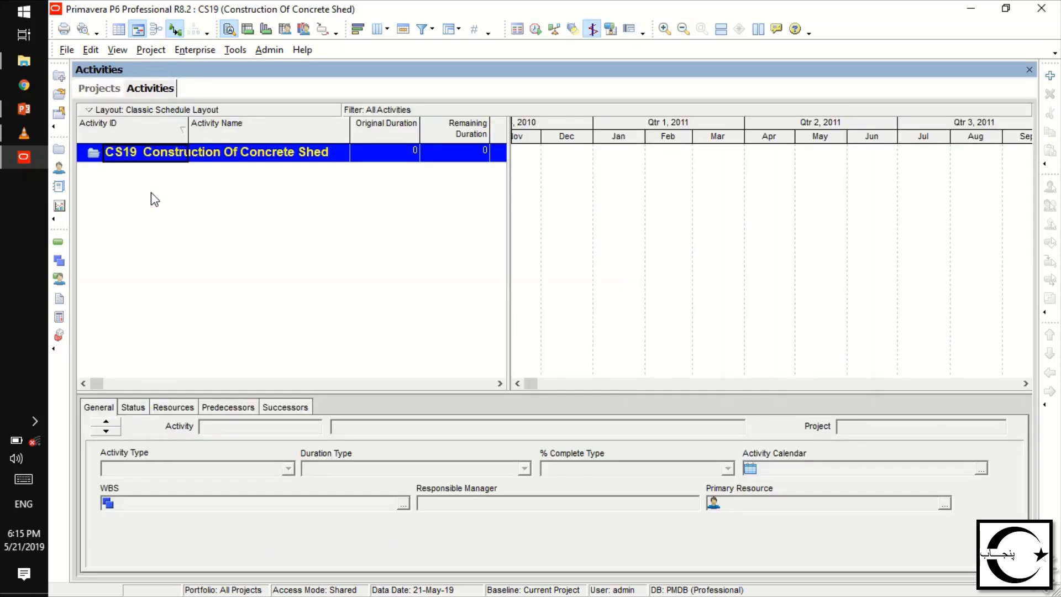
pyautogui.click(152, 51)
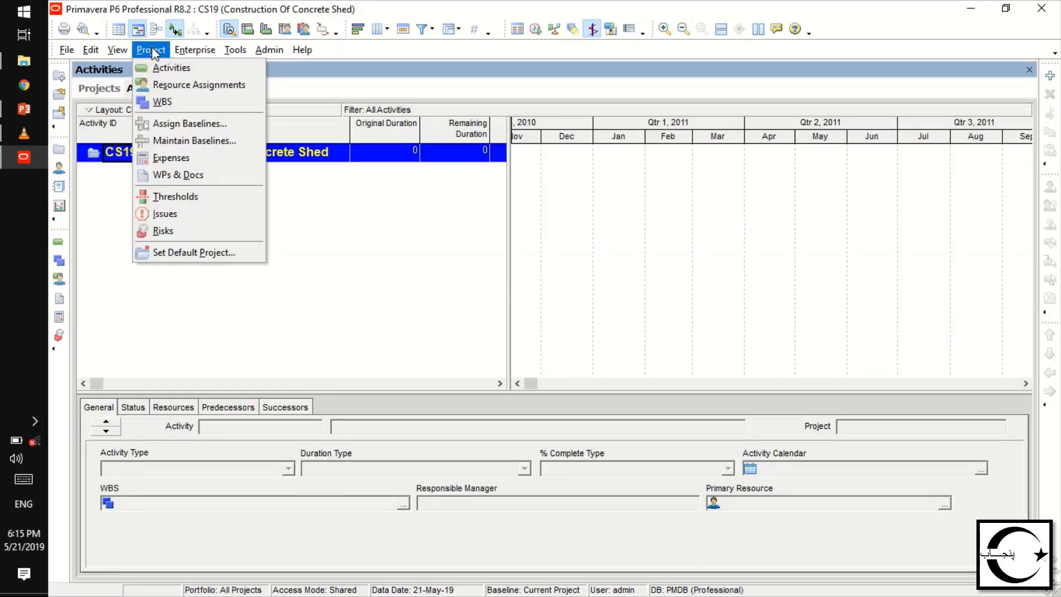
pyautogui.click(157, 97)
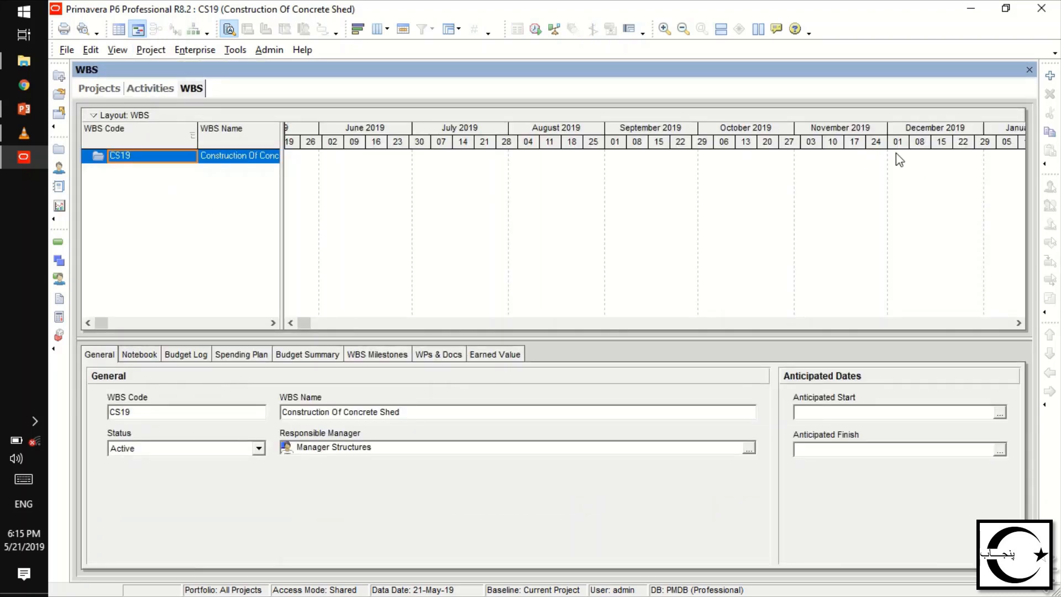
# Add WBS elements under CS19: a first branch with two child elements and a second branch with three
pyautogui.click(1050, 75)
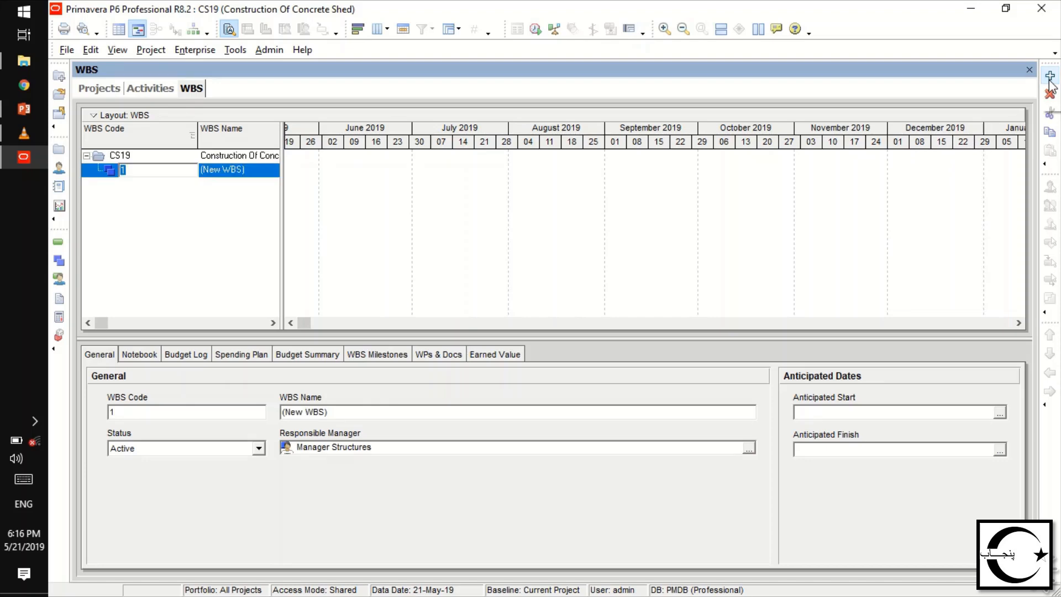
pyautogui.click(1050, 78)
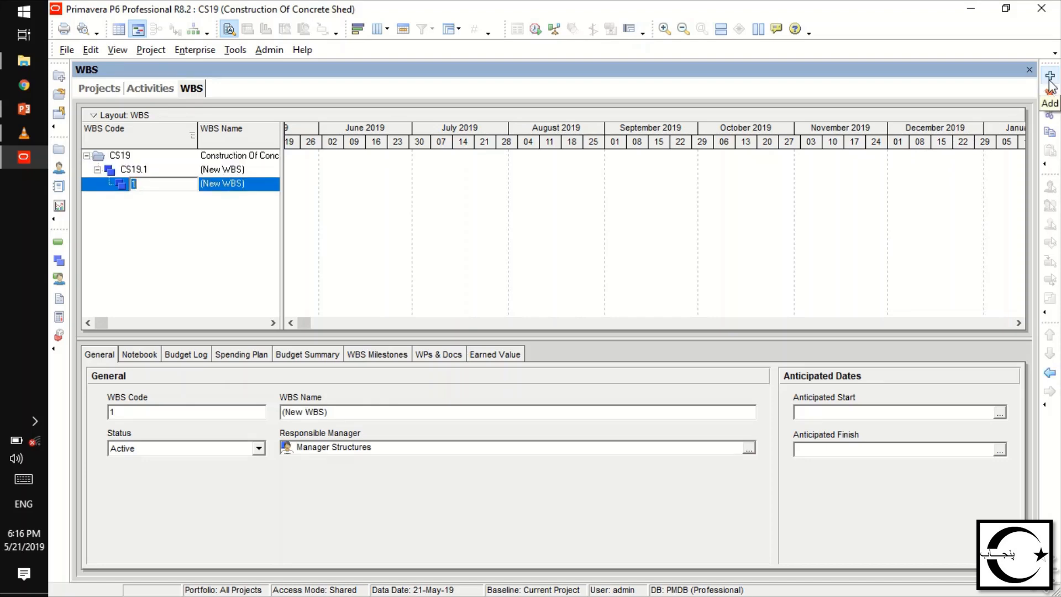
pyautogui.click(1050, 78)
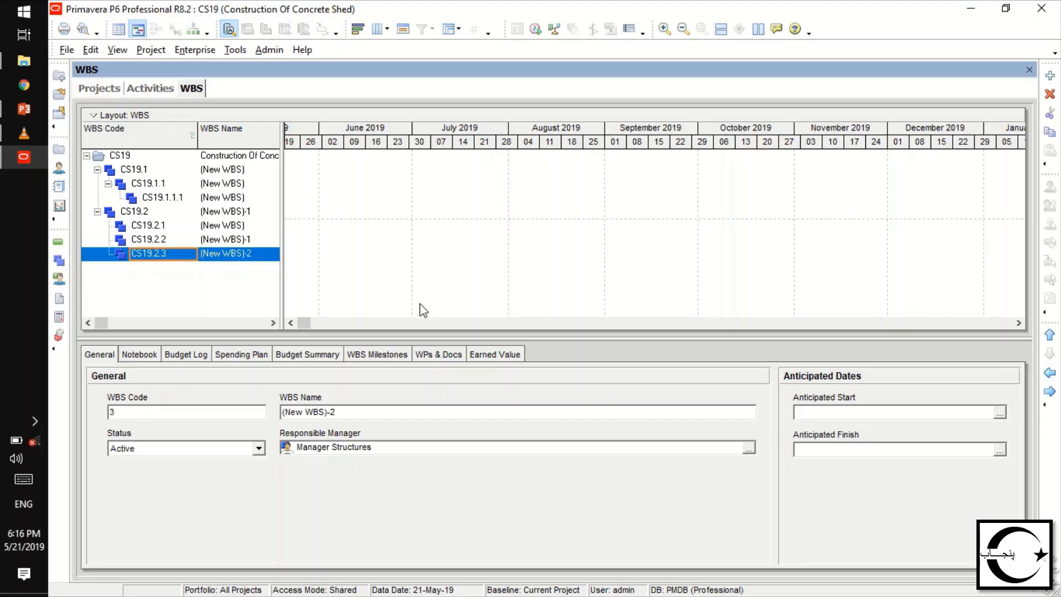
pyautogui.click(157, 197)
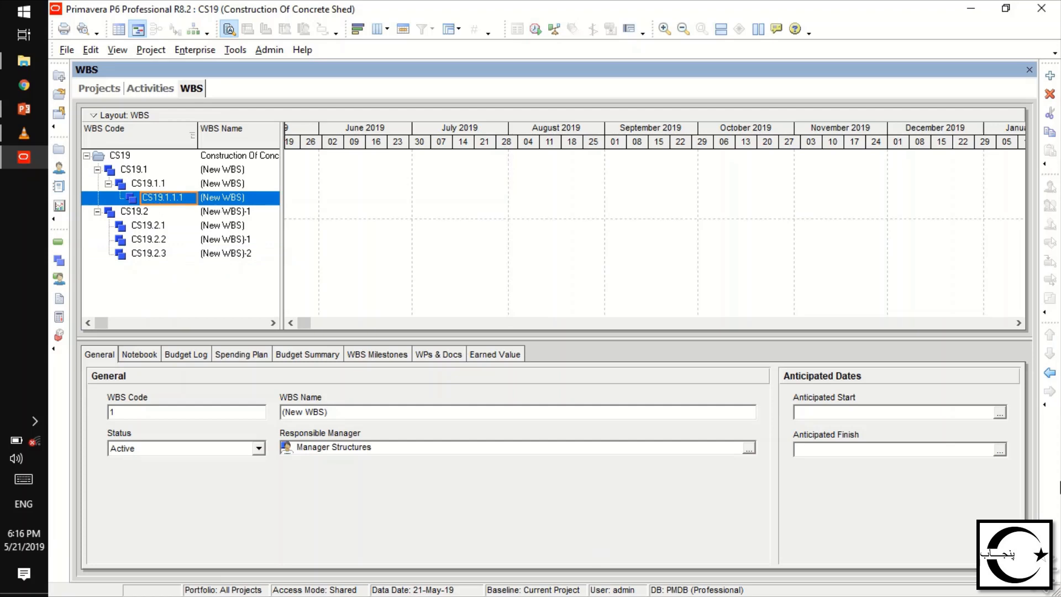
pyautogui.click(1051, 374)
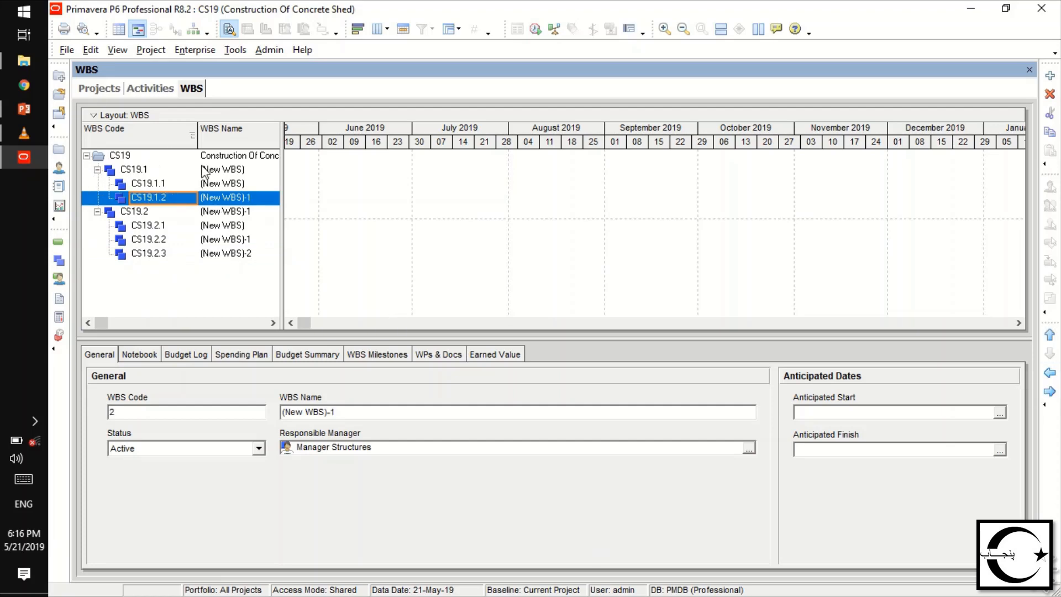
# Name WBS element CS19.1 "Sub Structure" and CS19.2 "Super Structure"
pyautogui.click(229, 169)
pyautogui.click(246, 170)
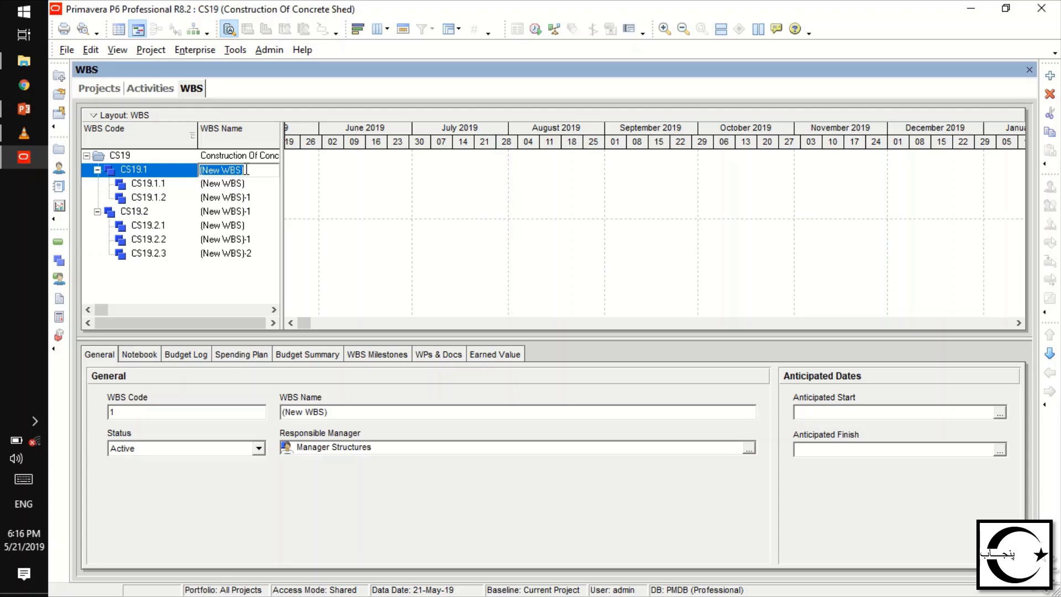
pyautogui.write('Sub Structure')
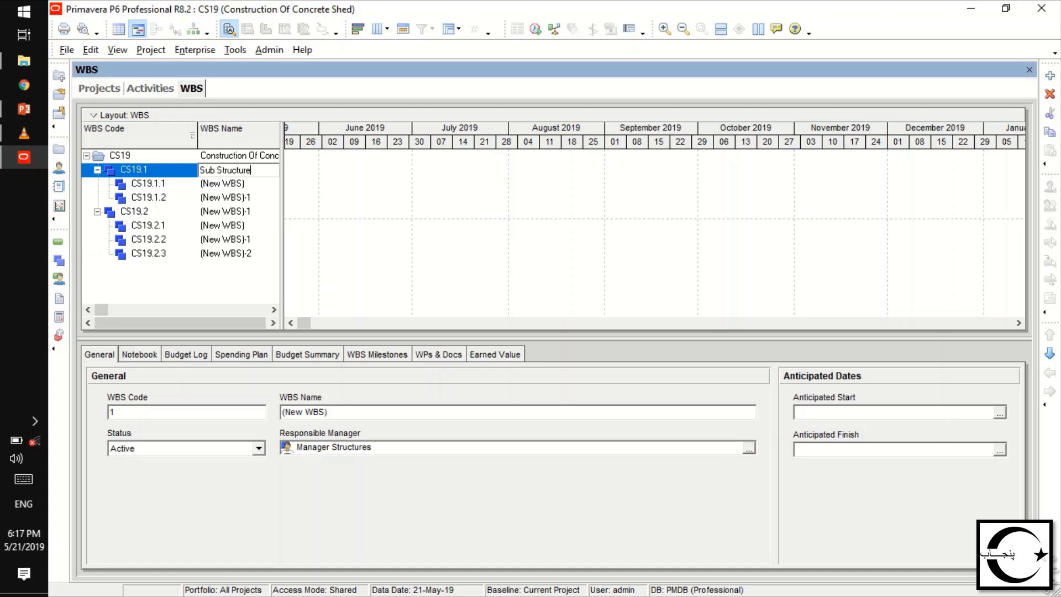
pyautogui.click(238, 212)
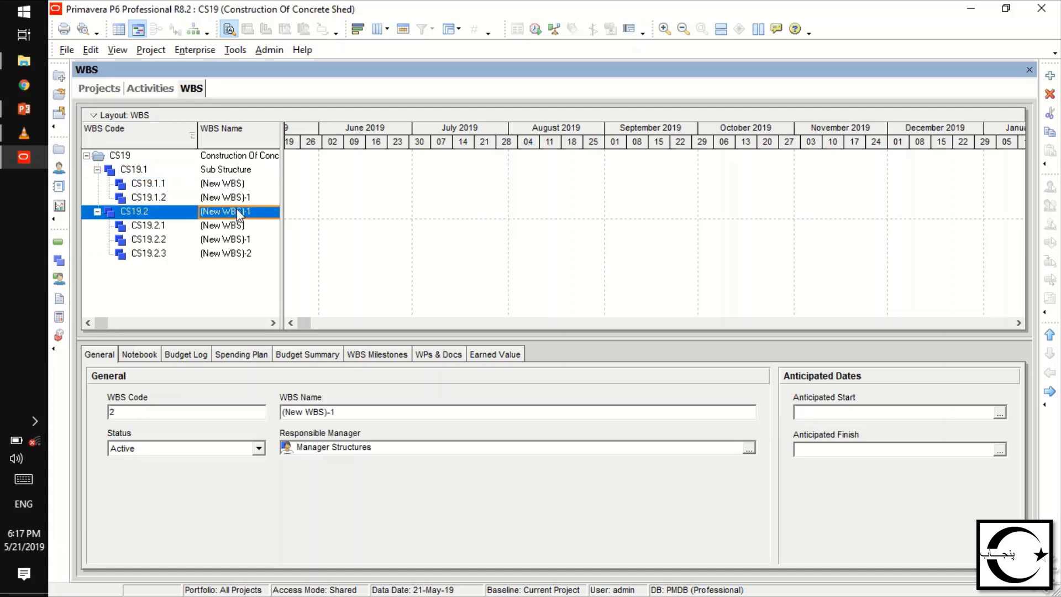
pyautogui.write('Super Structure')
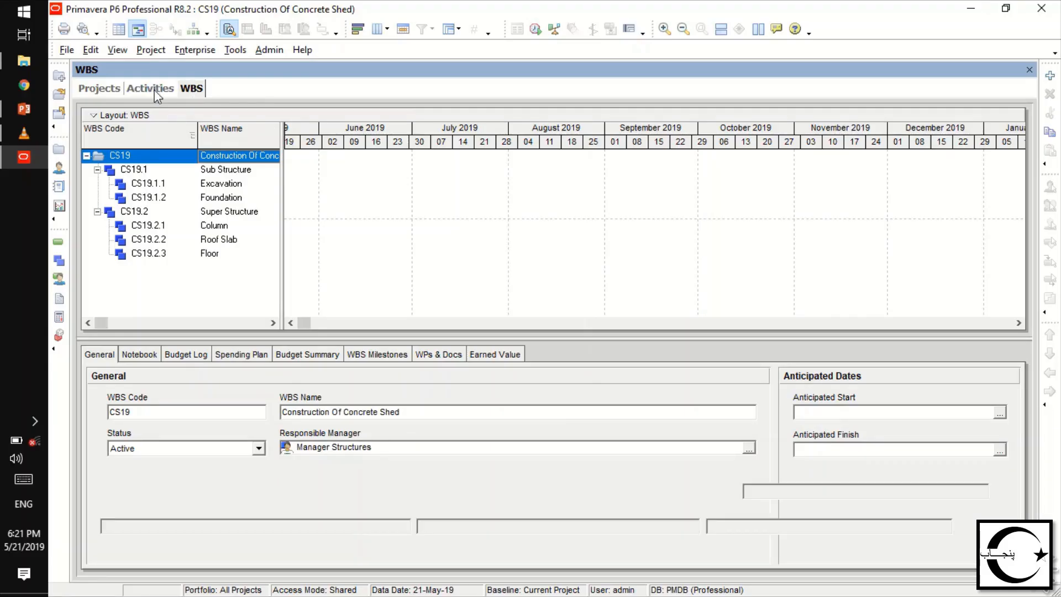
# Switch from the work breakdown structure to the activity list of the CS19 project
pyautogui.click(155, 90)
pyautogui.click(112, 91)
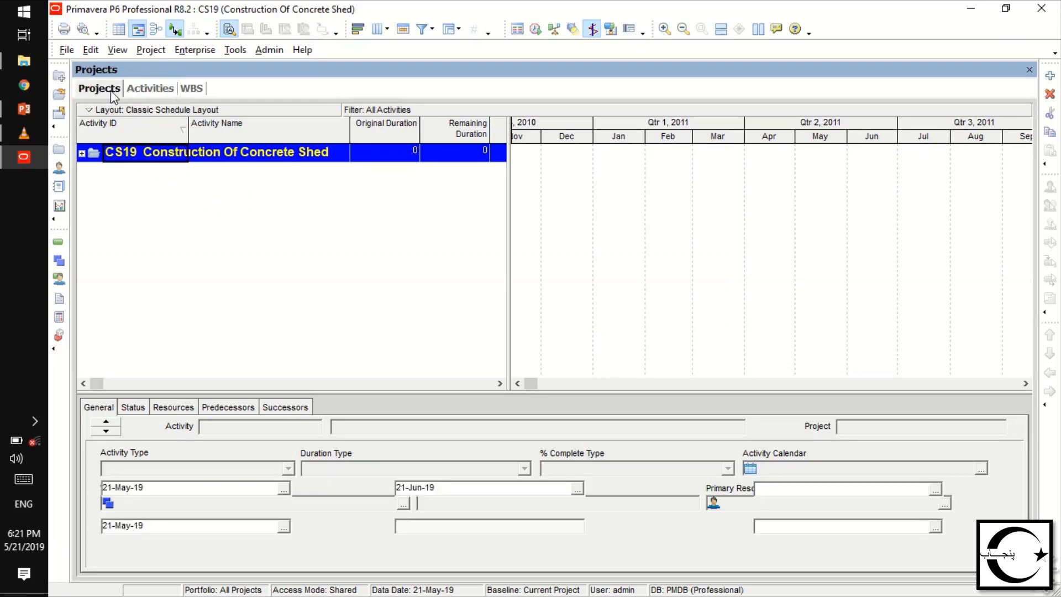
pyautogui.click(145, 86)
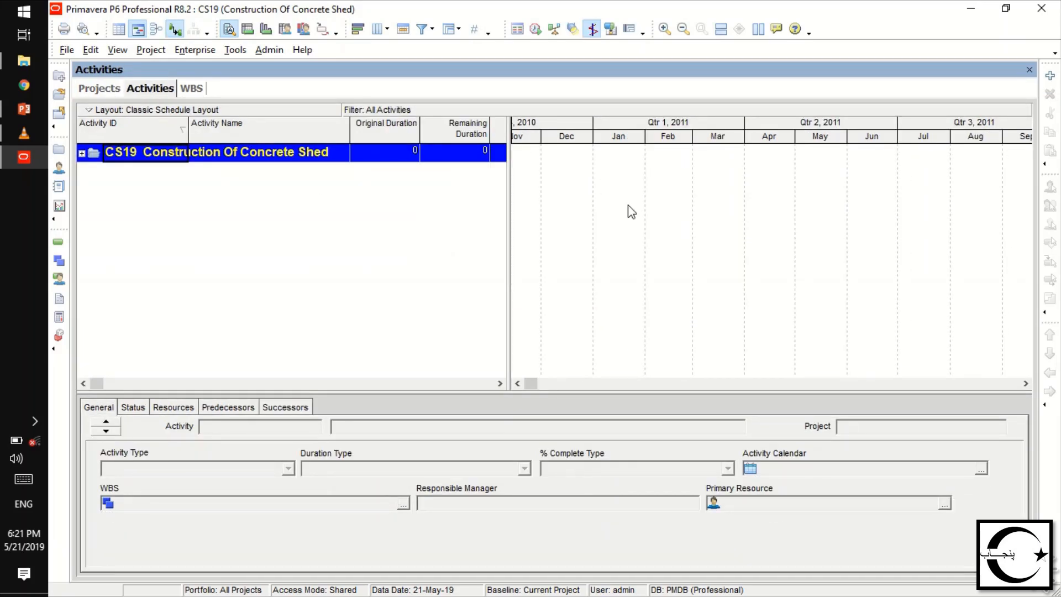
# Add thirteen activities, A1000 to A1120, directly under CS19, turning off the New Activity wizard while creating the first one
pyautogui.click(1050, 76)
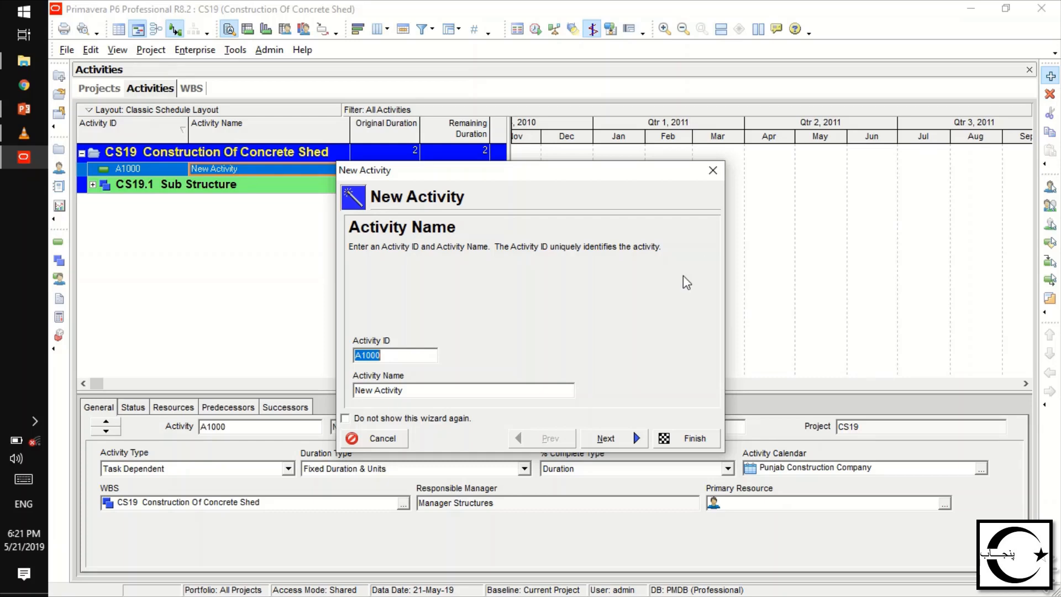
pyautogui.click(346, 419)
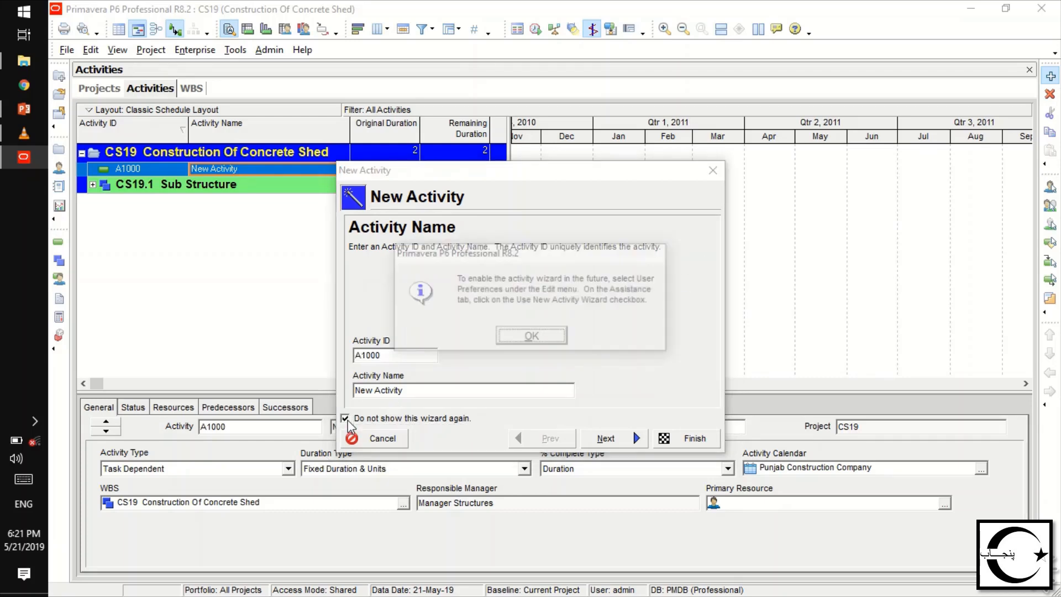
pyautogui.click(557, 339)
pyautogui.click(694, 438)
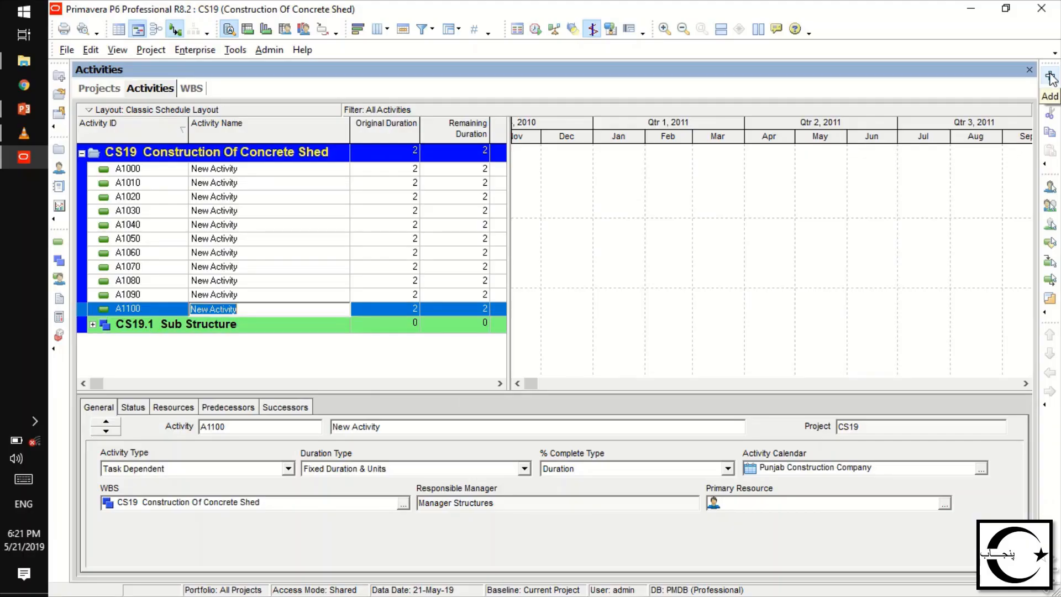
pyautogui.click(1049, 78)
pyautogui.click(1049, 77)
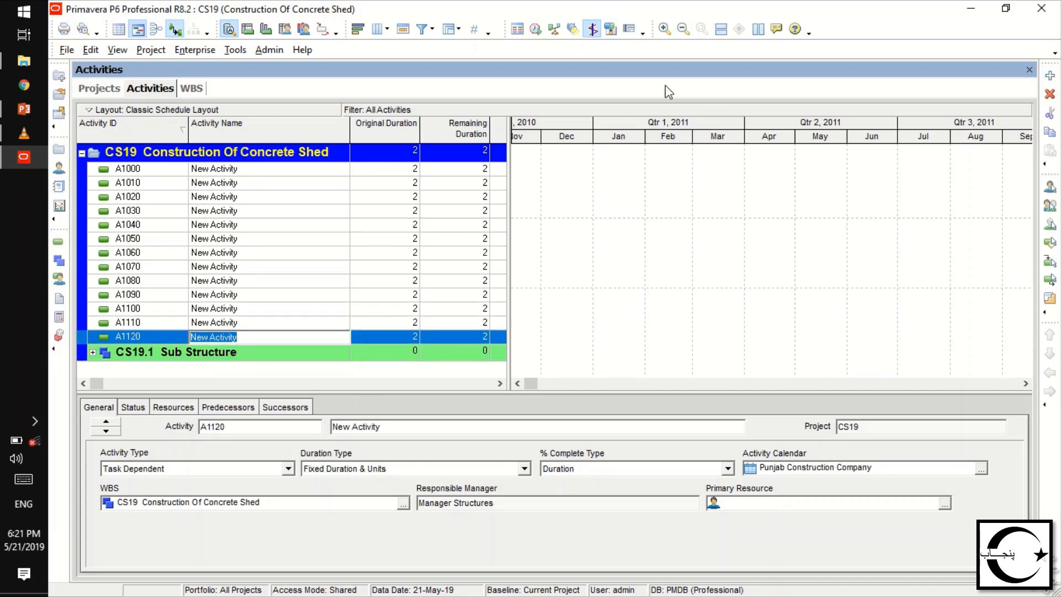
# Name activity A1000 "Layout for Excavation" and activity A1130 "Flooring"
pyautogui.click(223, 170)
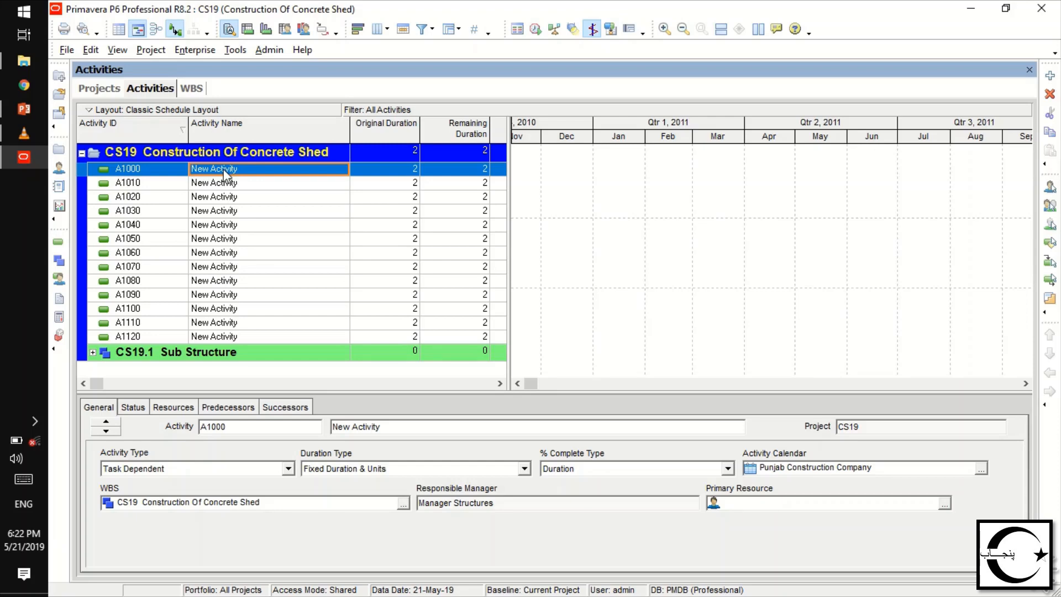
pyautogui.write('La')
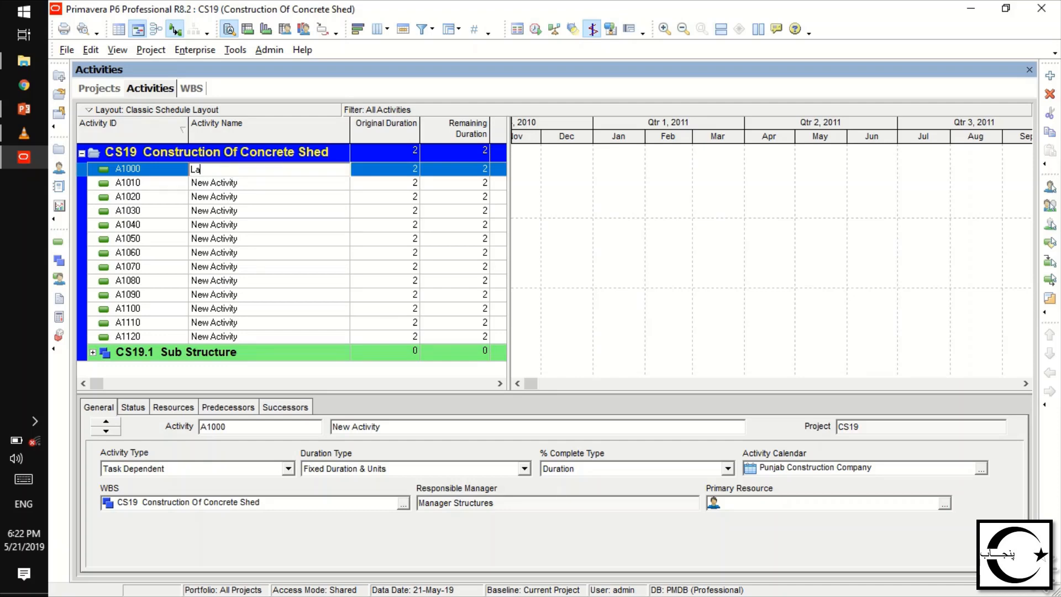
pyautogui.write('yout for Excavation')
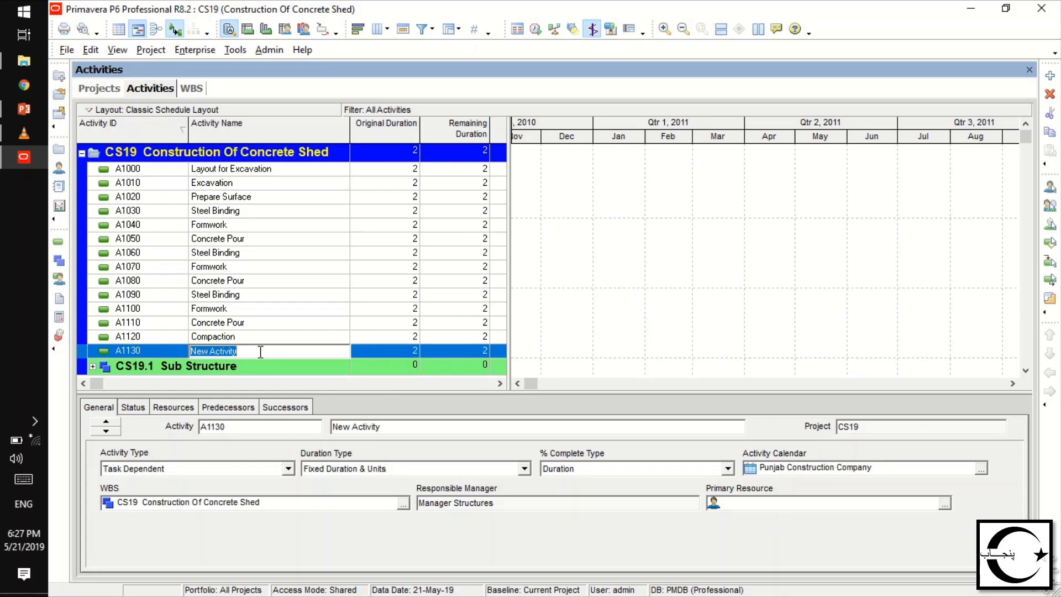
pyautogui.press('BackSpace')
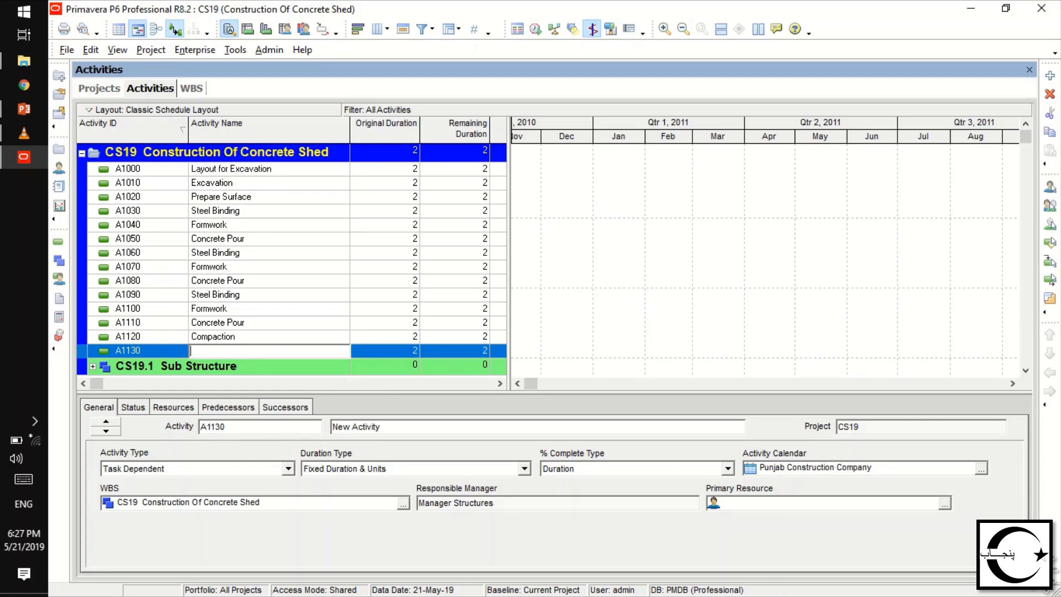
pyautogui.write('Flooring')
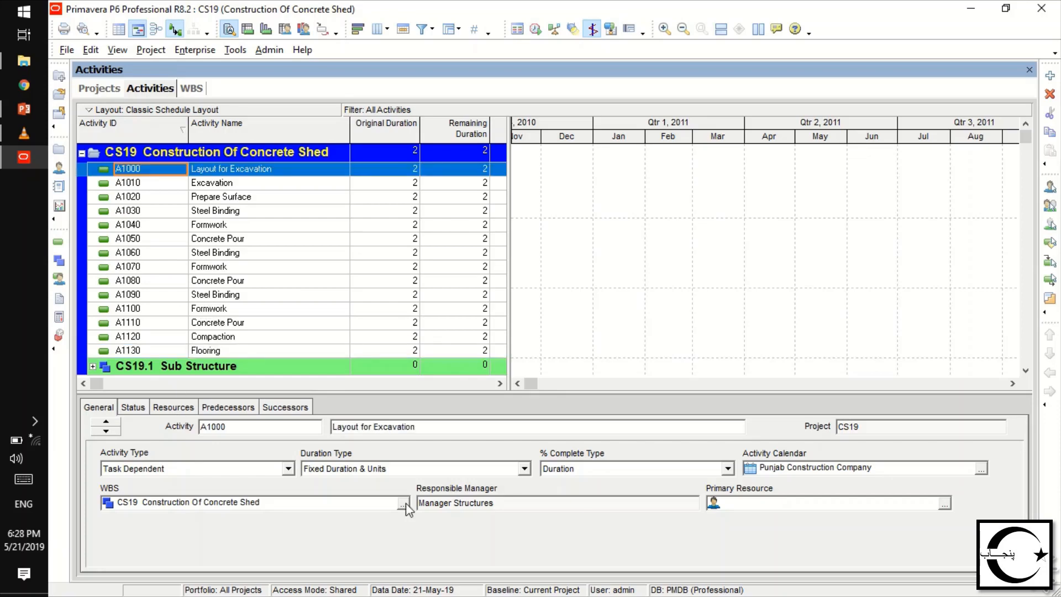
# Open the WBS selection for activity A1000, Layout for Excavation
pyautogui.click(403, 504)
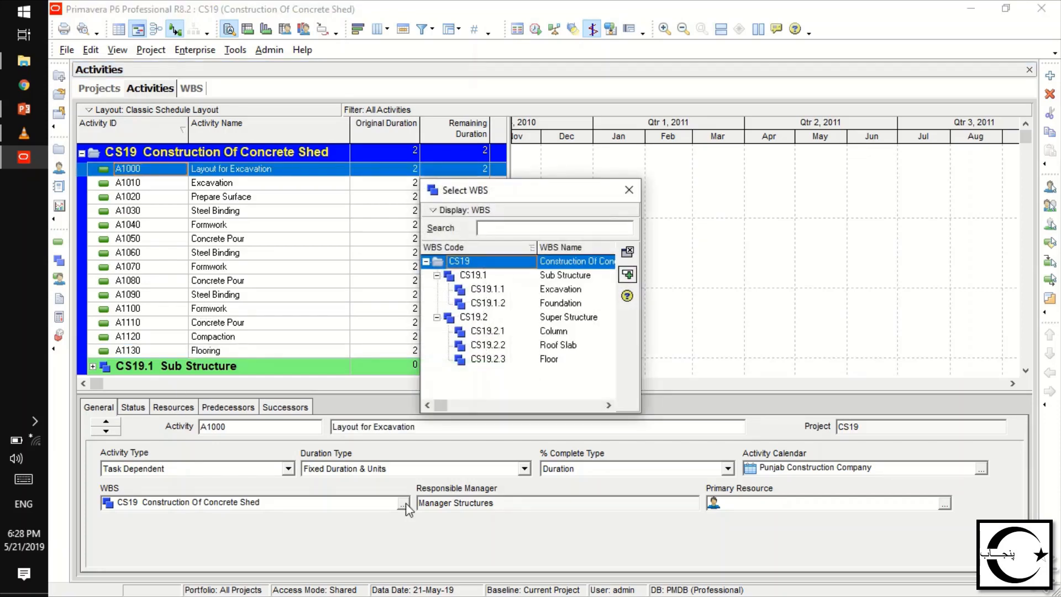